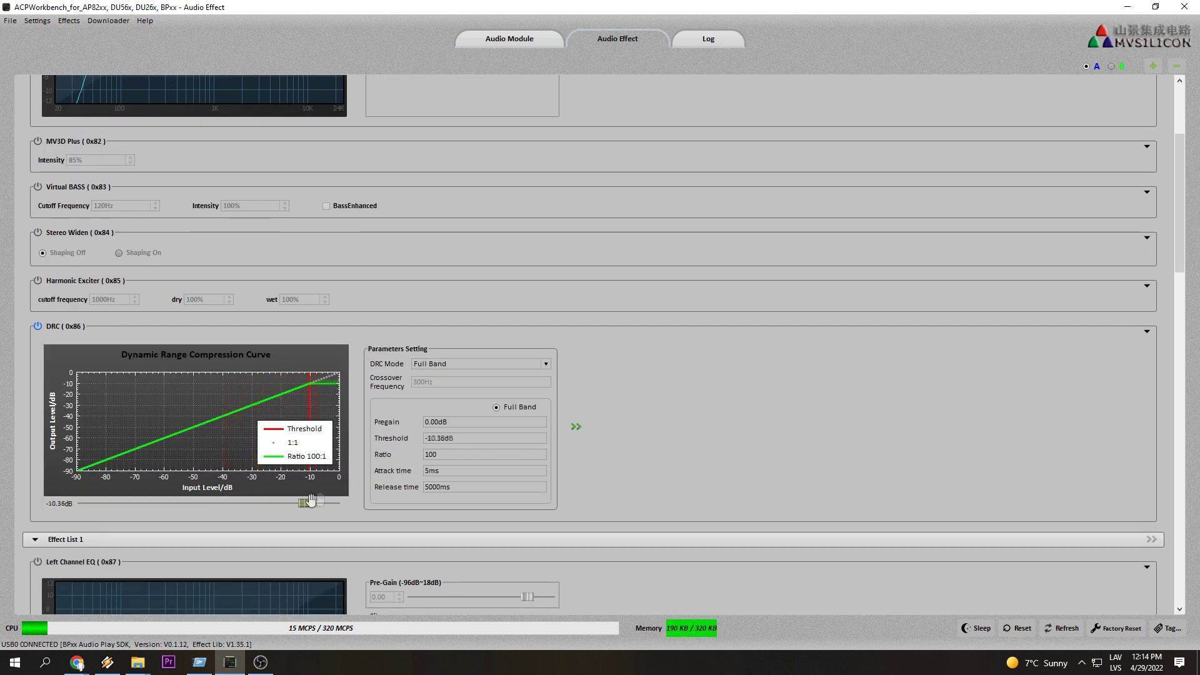
scroll(626, 445, down, 3)
scroll(629, 445, down, 2)
scroll(629, 445, down, 2)
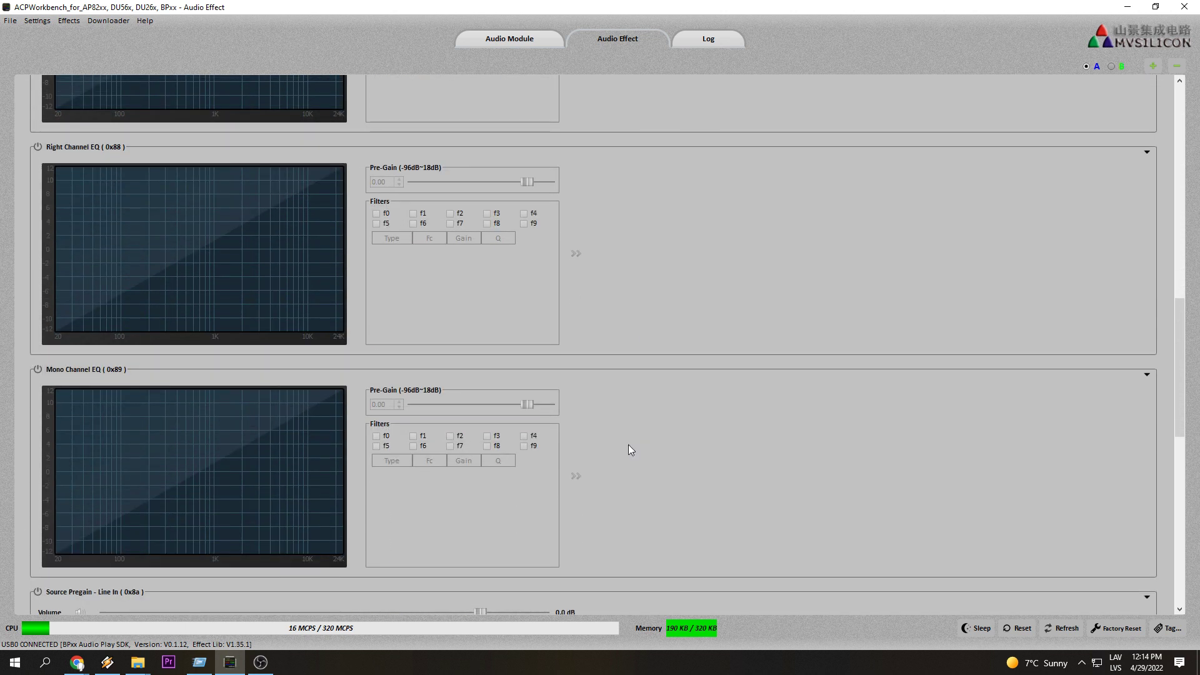